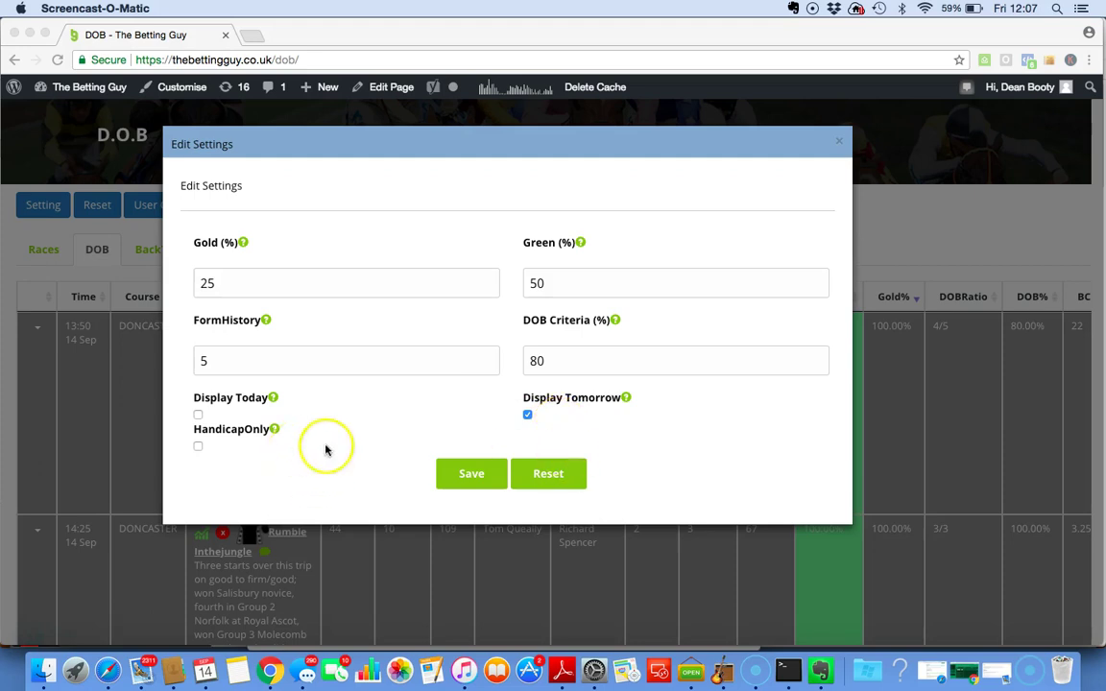
# In Edit Settings, turn on Display Today and HandicapOnly, leaving Display Tomorrow unticked.
pyautogui.click(197, 415)
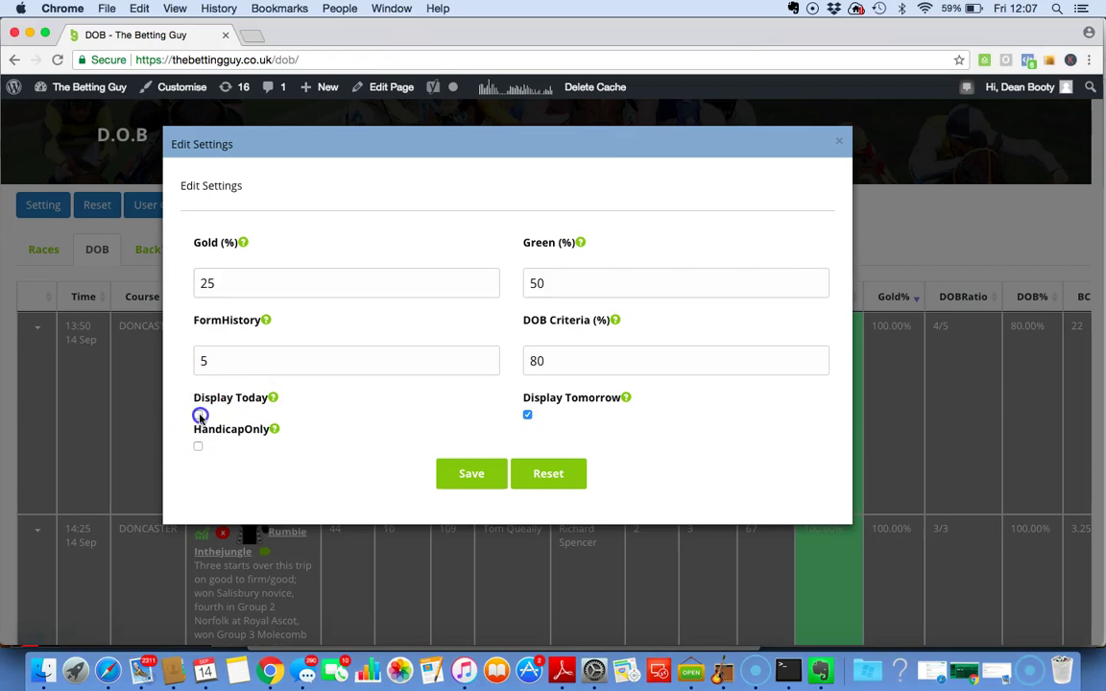
pyautogui.click(198, 415)
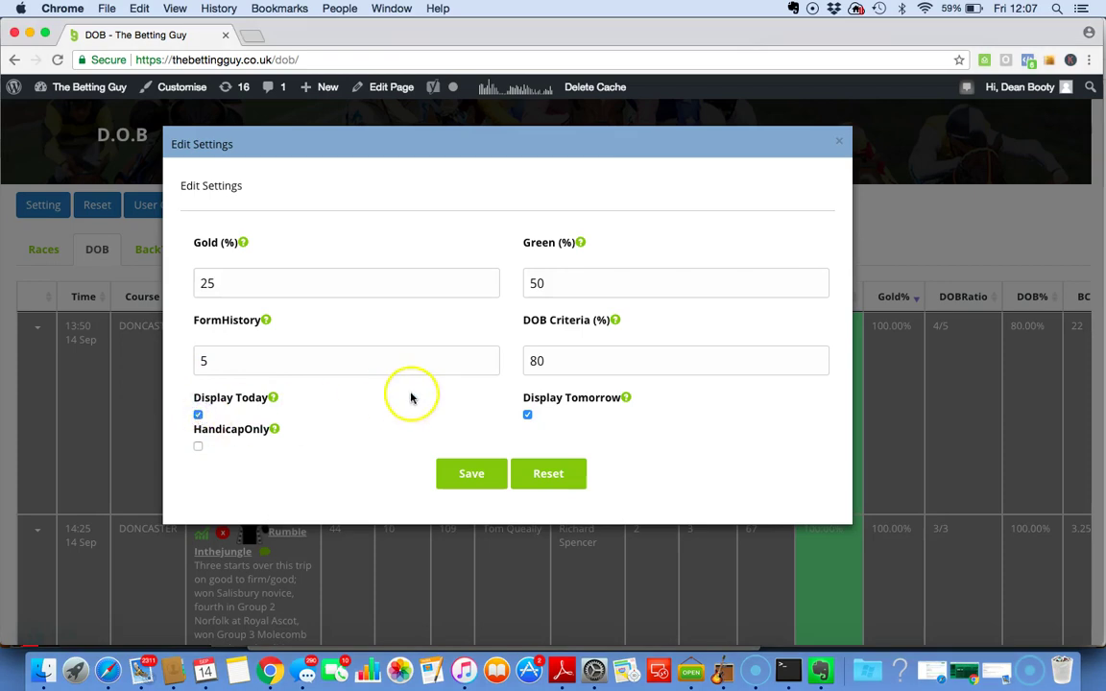
pyautogui.click(528, 415)
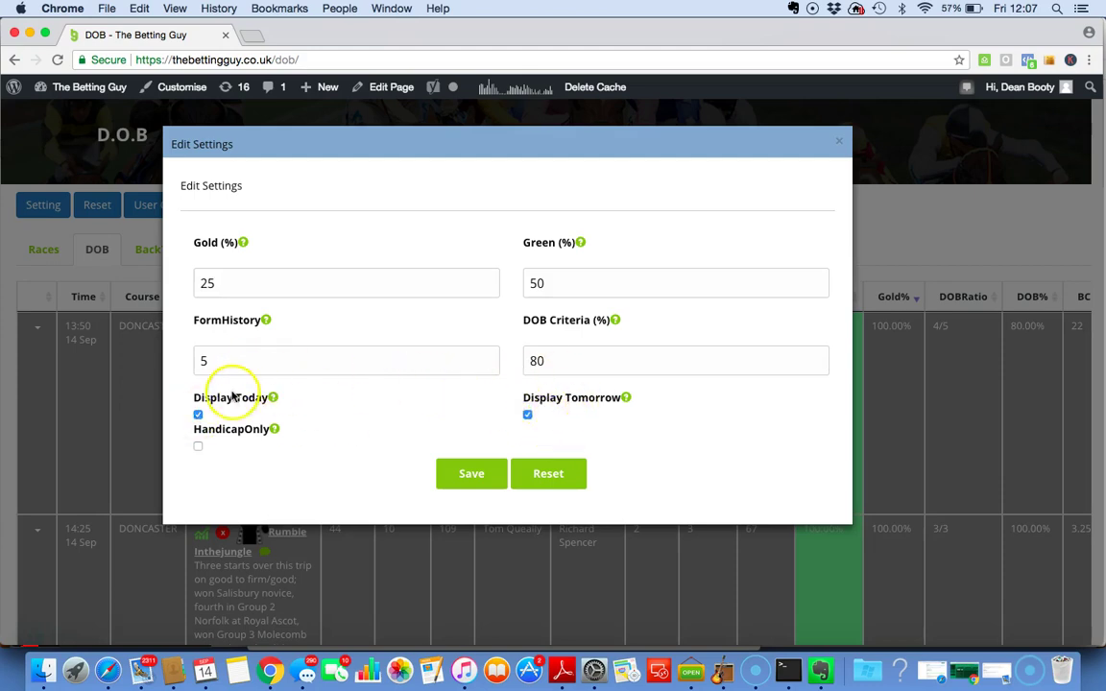
pyautogui.click(199, 447)
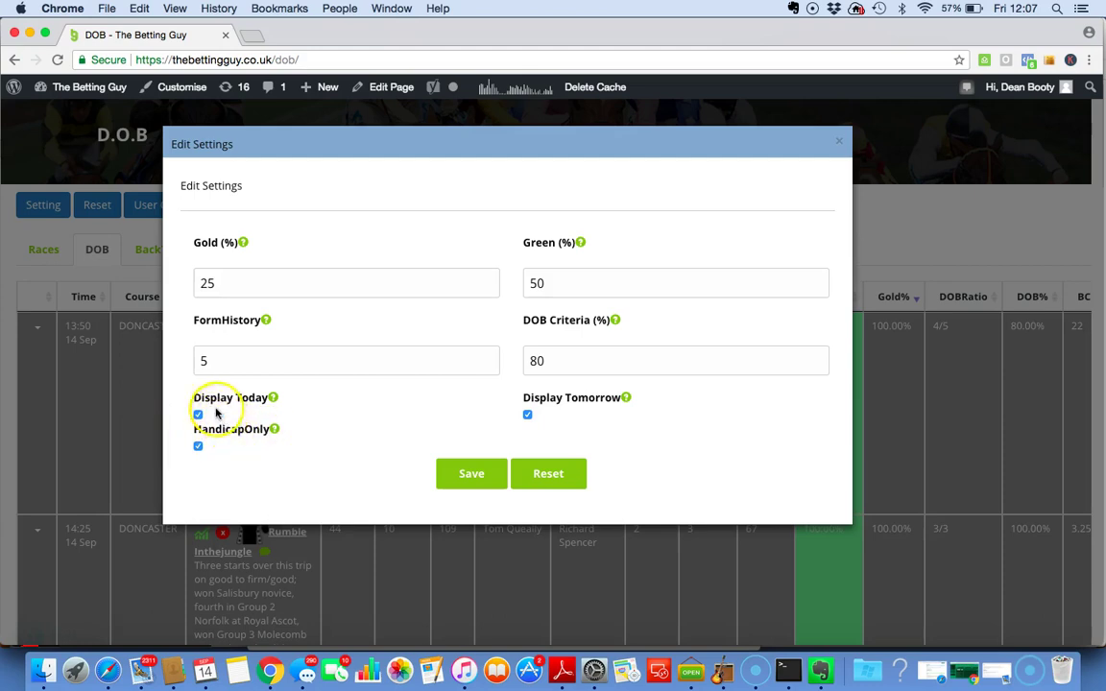
pyautogui.click(527, 414)
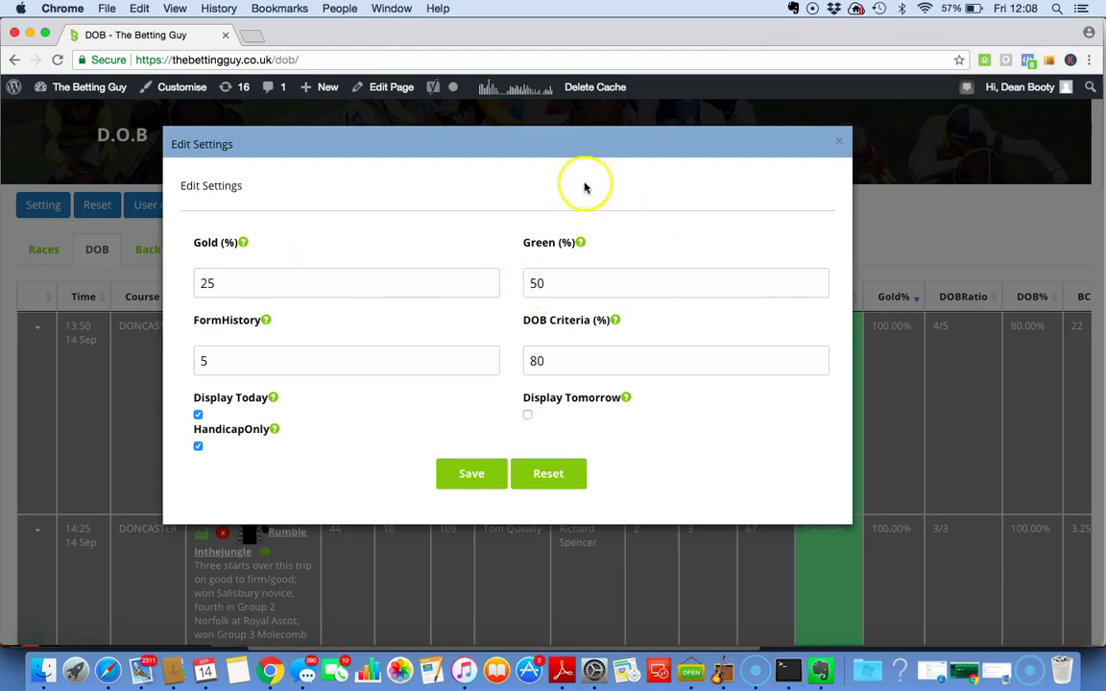
pyautogui.click(841, 144)
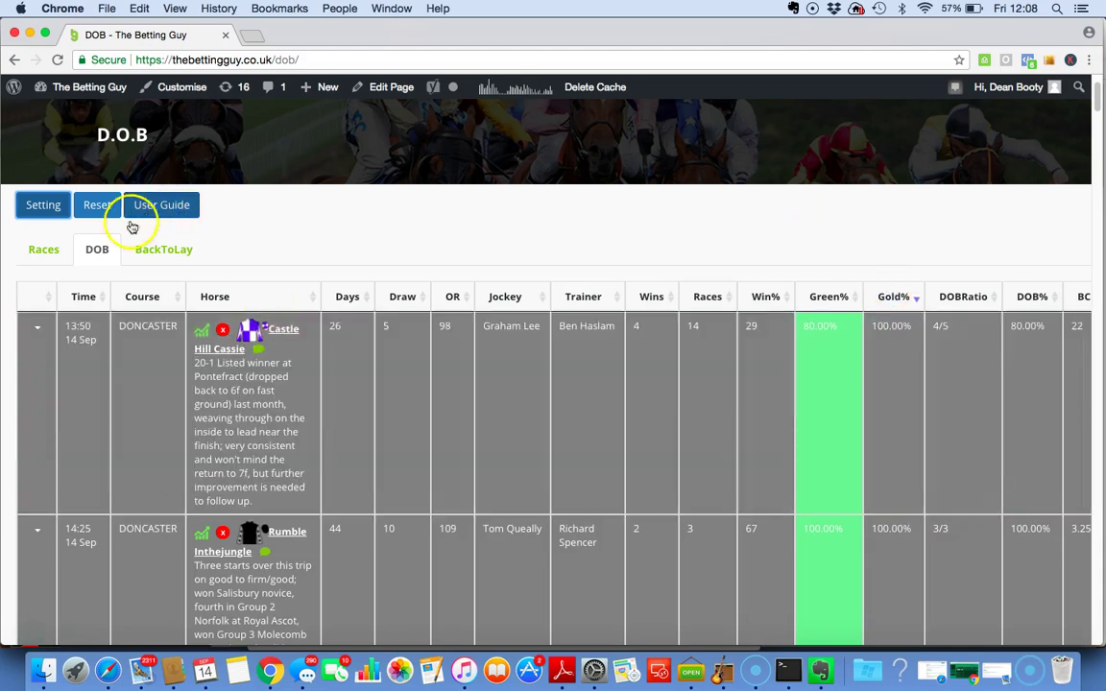
pyautogui.click(57, 207)
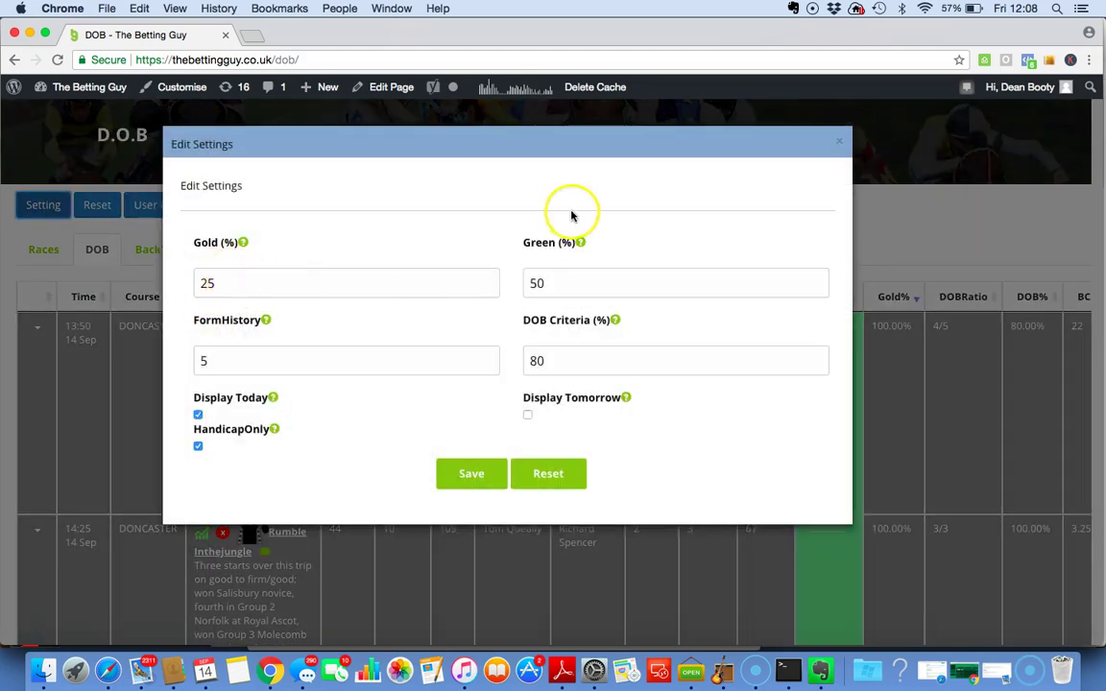
pyautogui.click(840, 146)
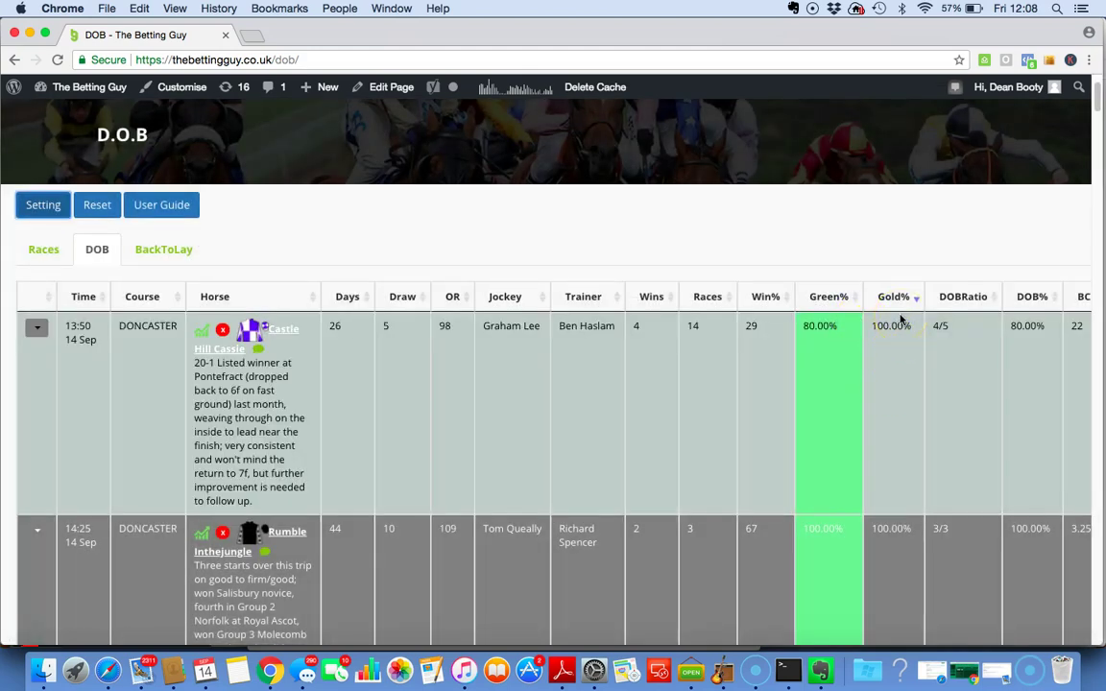
pyautogui.click(50, 201)
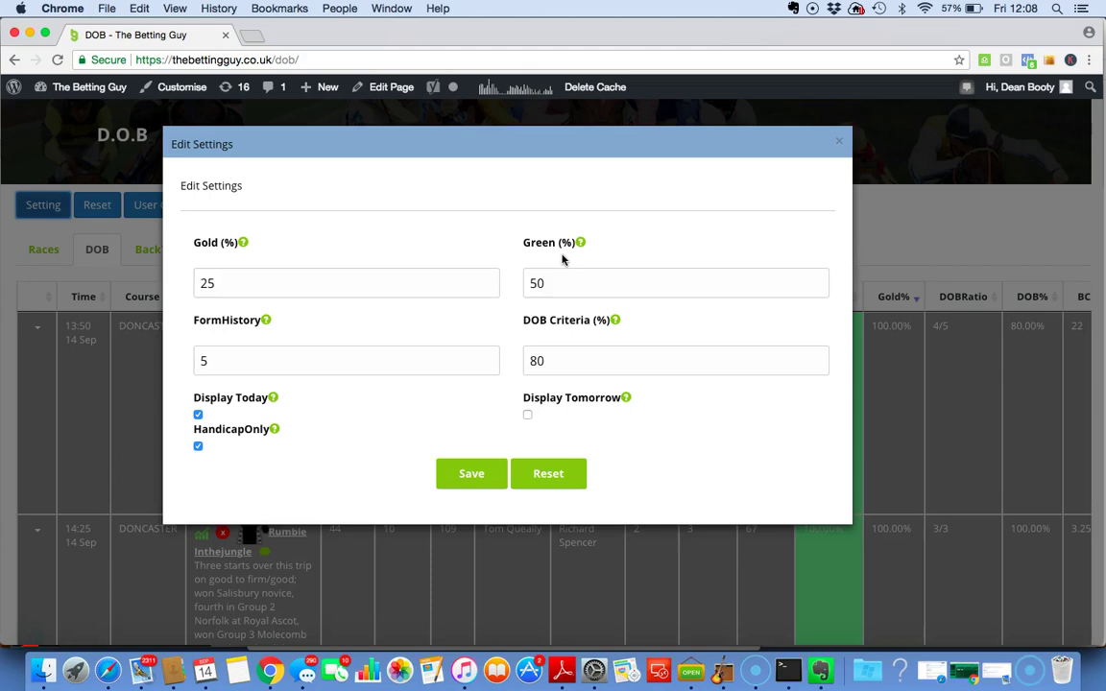
pyautogui.click(838, 141)
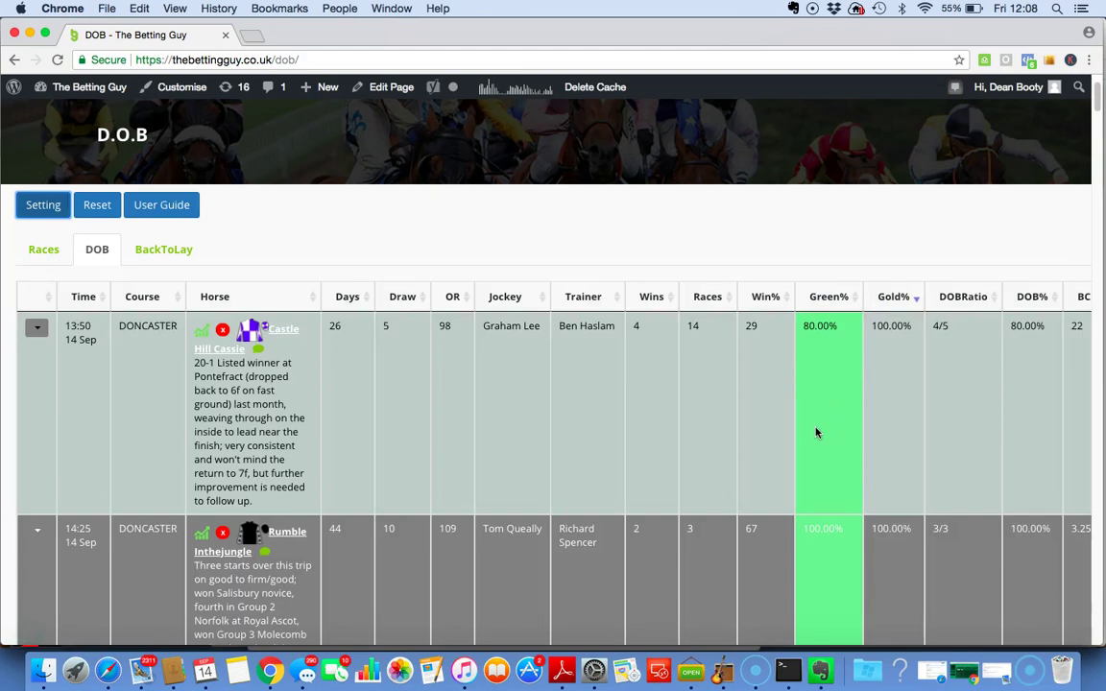
pyautogui.click(43, 205)
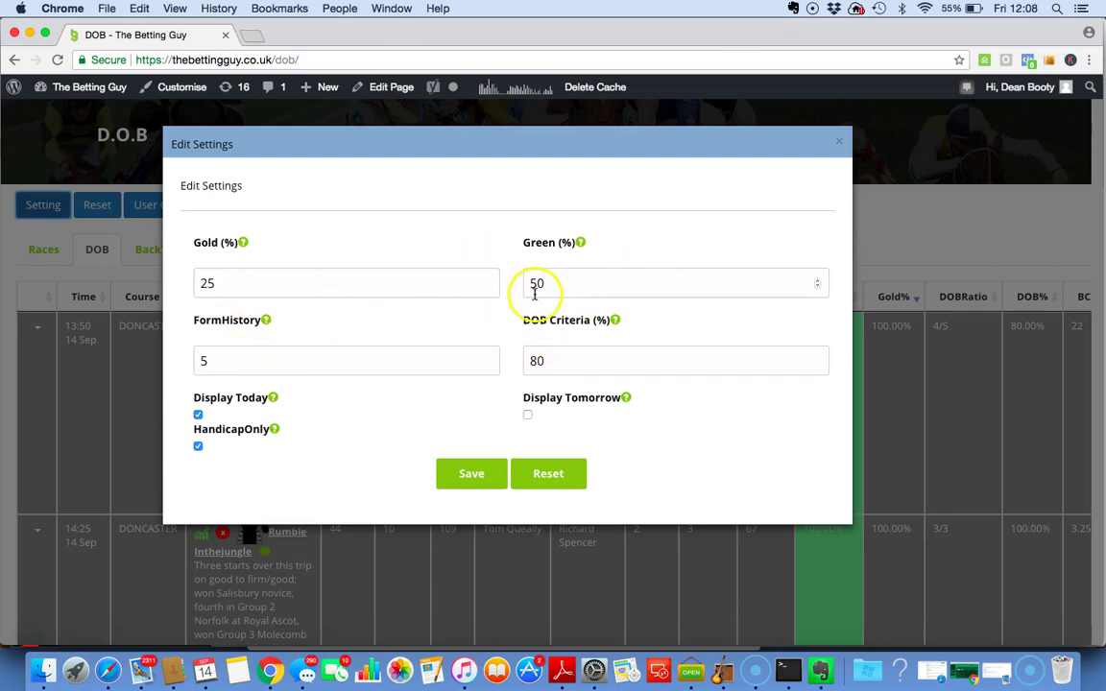
pyautogui.click(228, 357)
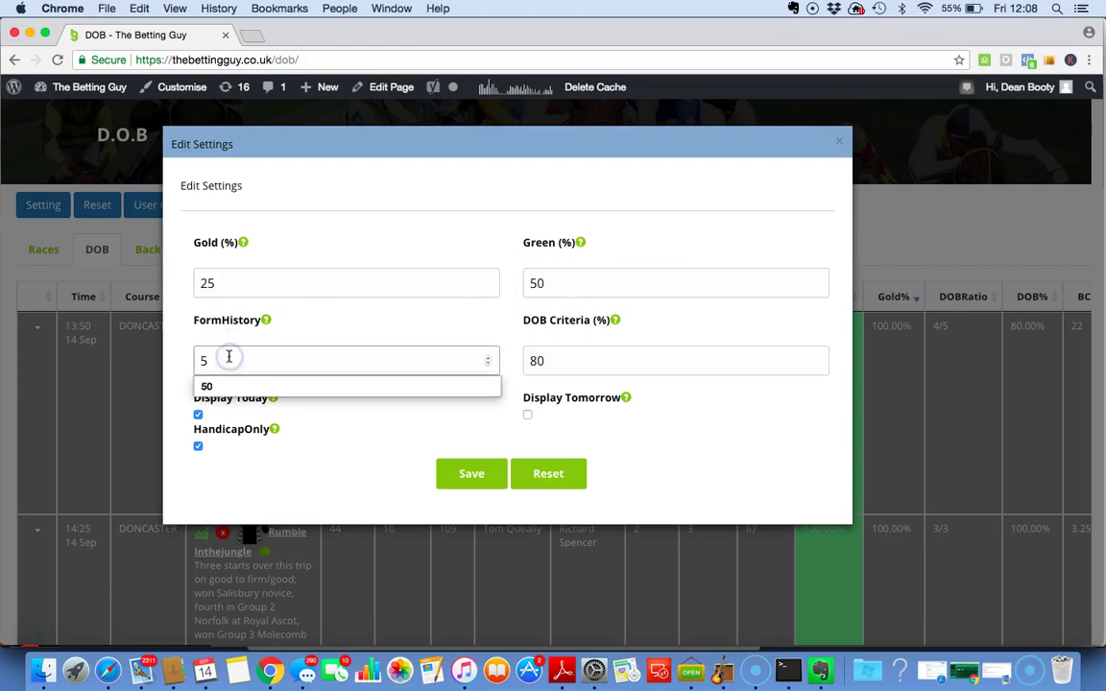
pyautogui.press('BackSpace')
pyautogui.write('10')
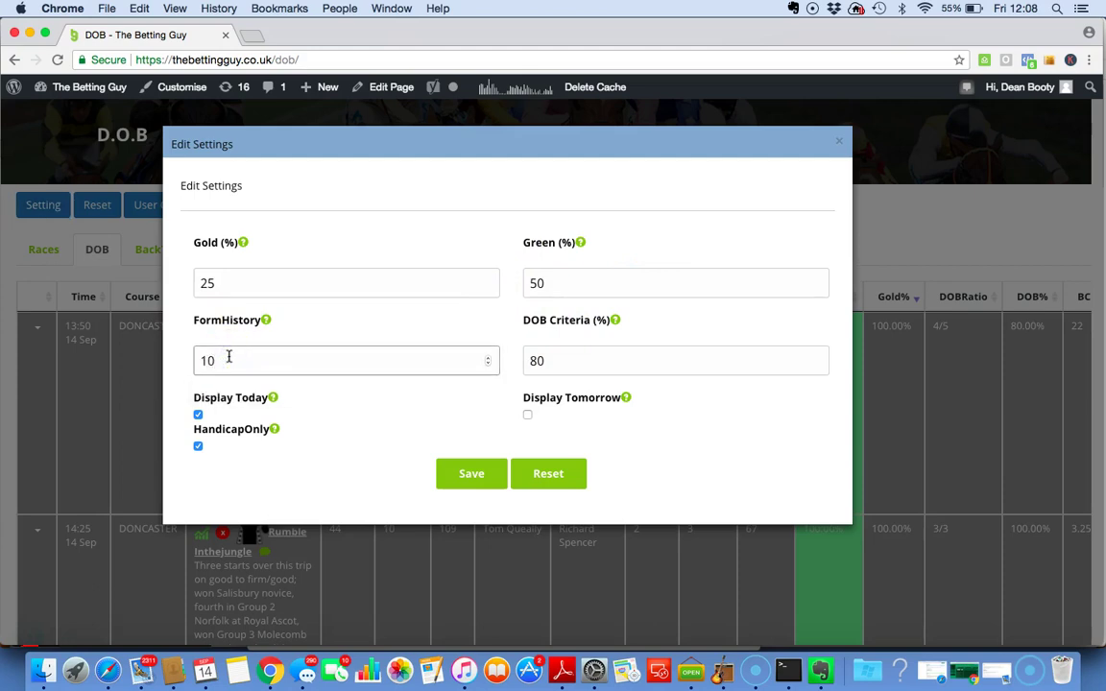
pyautogui.press('BackSpace')
pyautogui.press('BackSpace')
pyautogui.write('3')
pyautogui.press('BackSpace')
pyautogui.write('5')
pyautogui.click(304, 324)
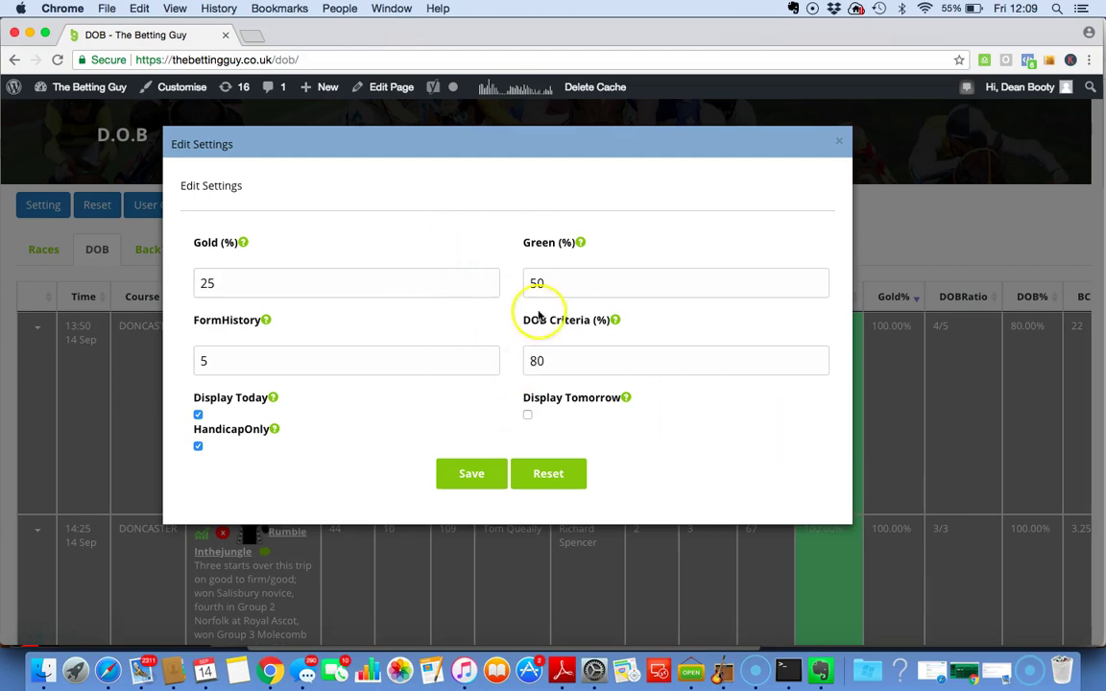
pyautogui.click(243, 360)
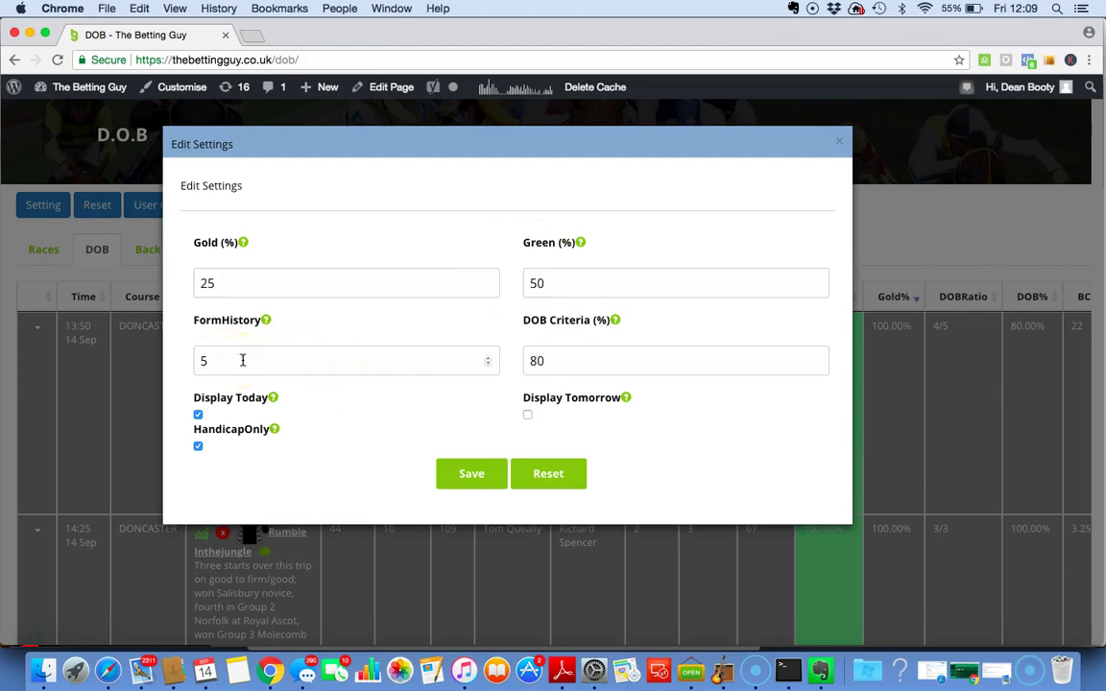
pyautogui.click(434, 348)
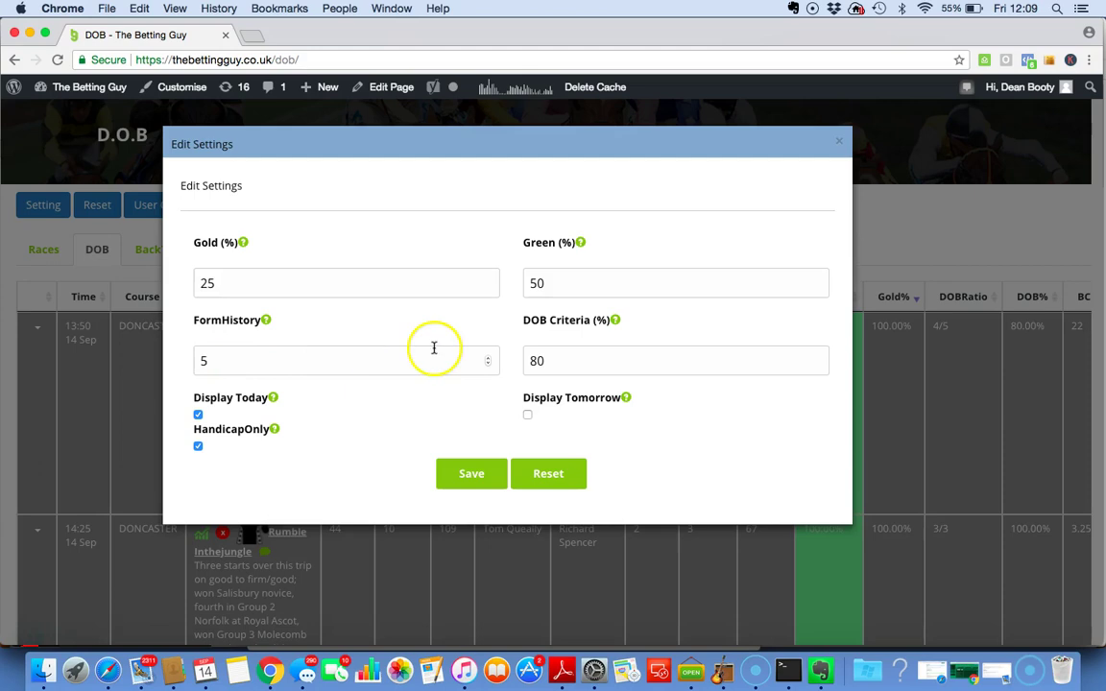
pyautogui.click(675, 333)
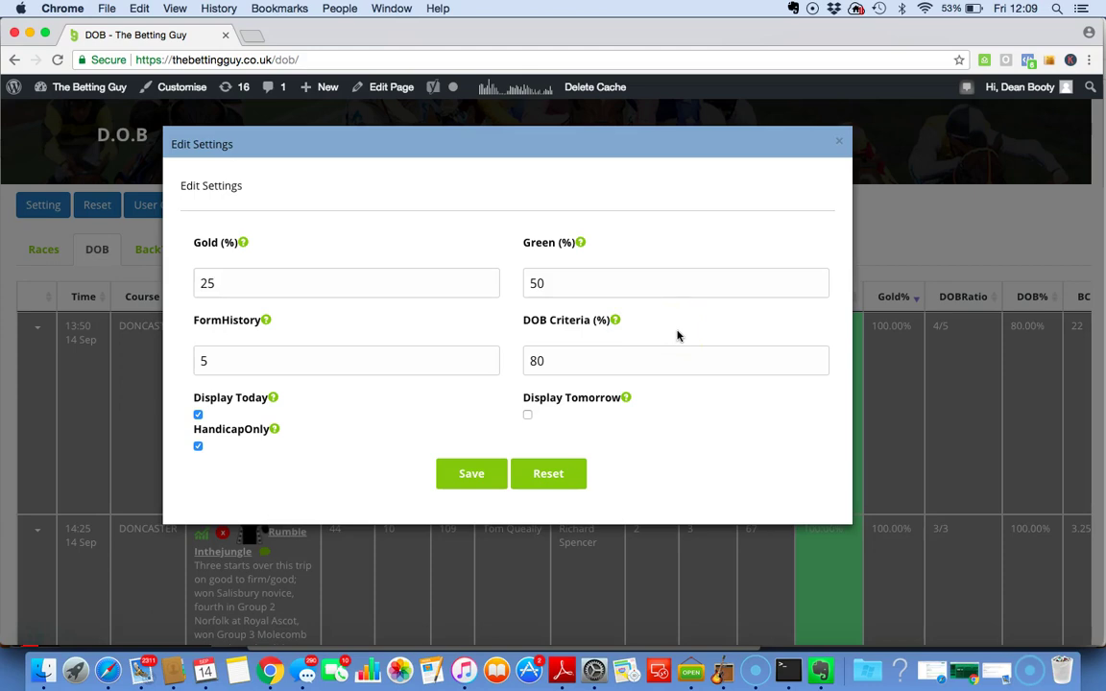
pyautogui.click(679, 326)
pyautogui.click(609, 324)
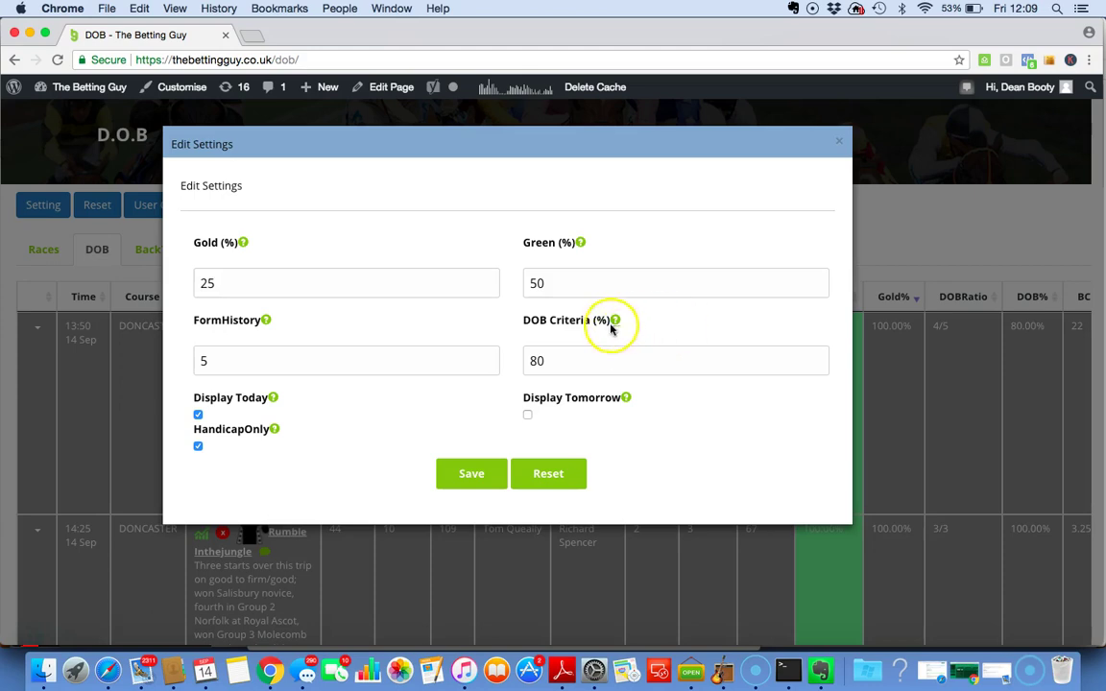
pyautogui.click(686, 314)
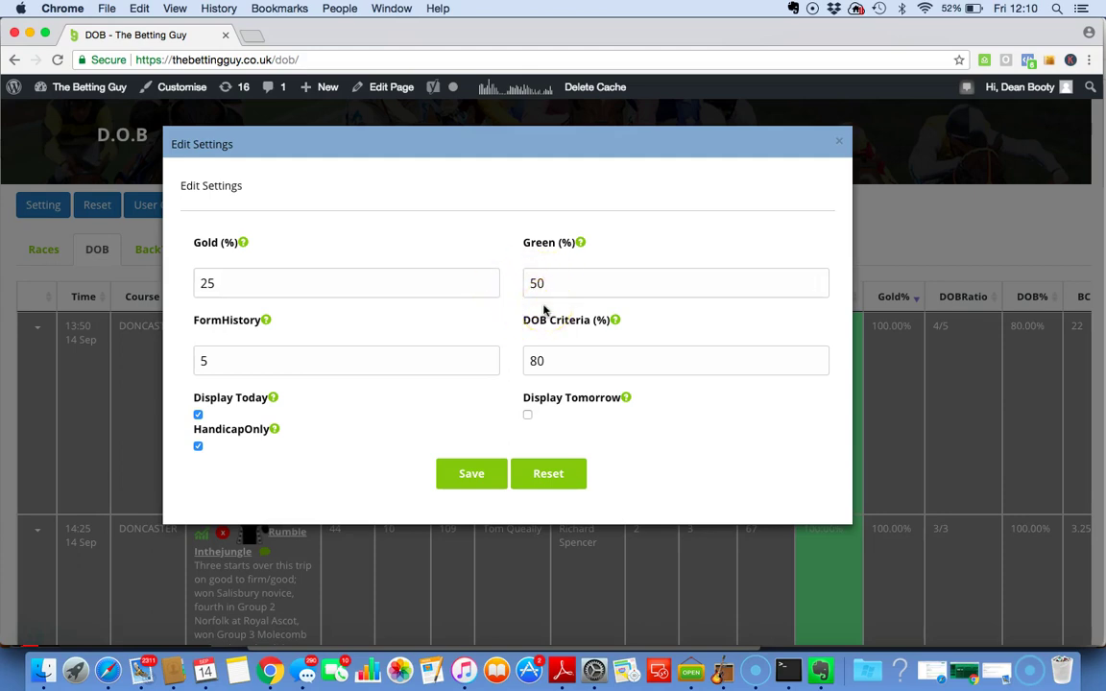
pyautogui.click(600, 328)
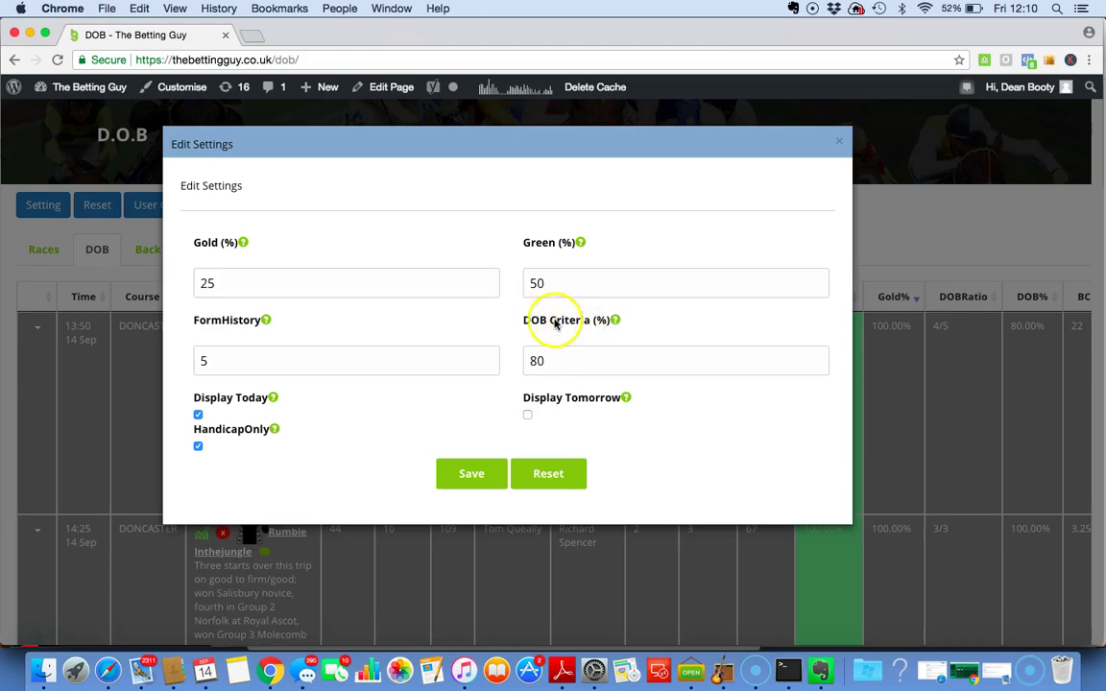
pyautogui.click(565, 355)
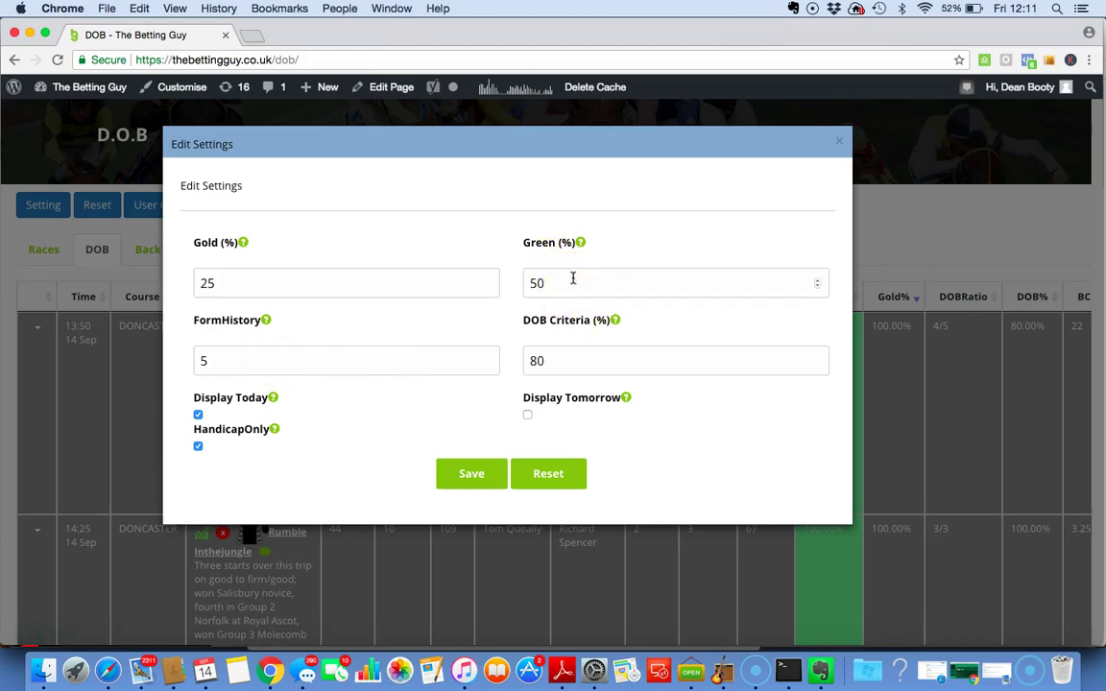
pyautogui.click(550, 277)
pyautogui.click(540, 278)
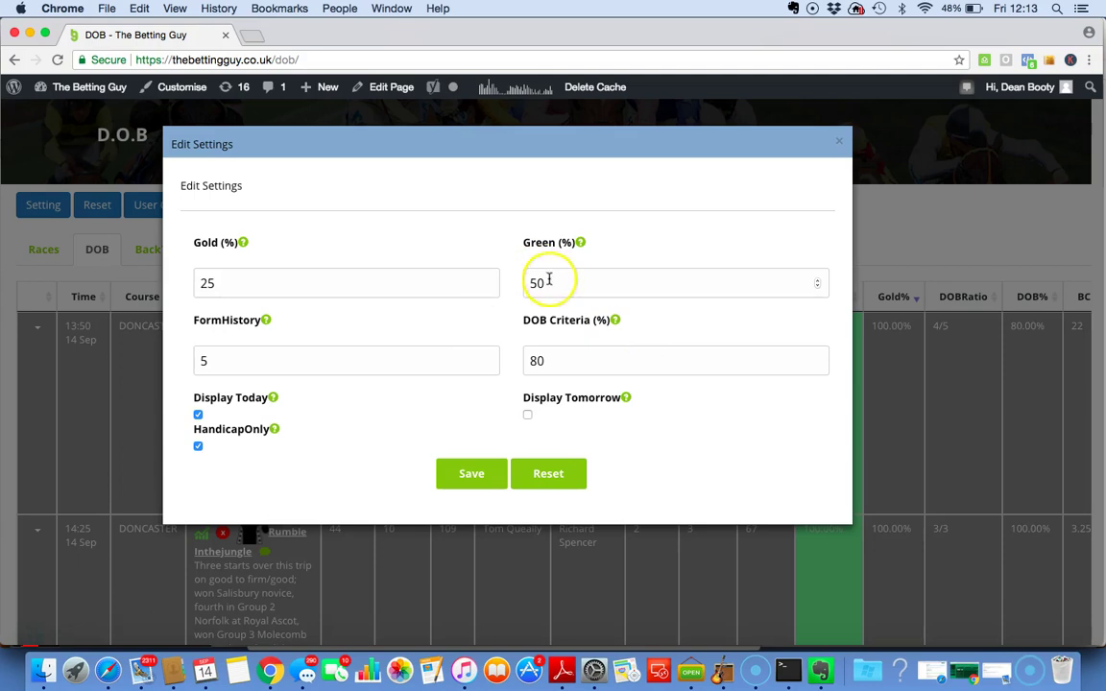
pyautogui.click(533, 361)
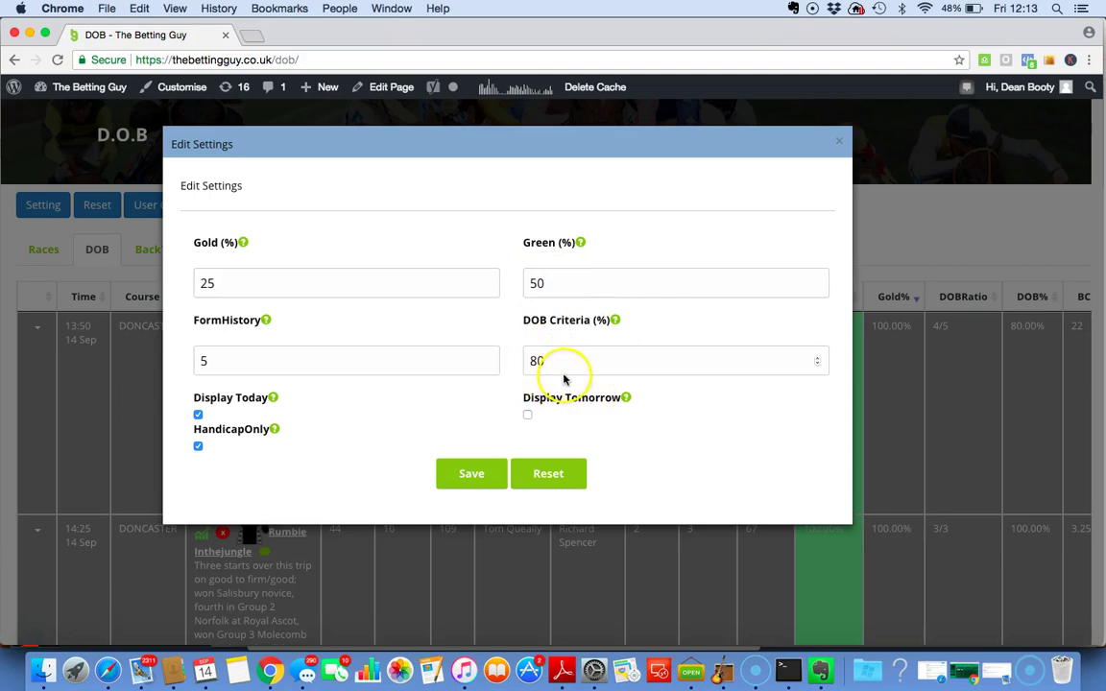